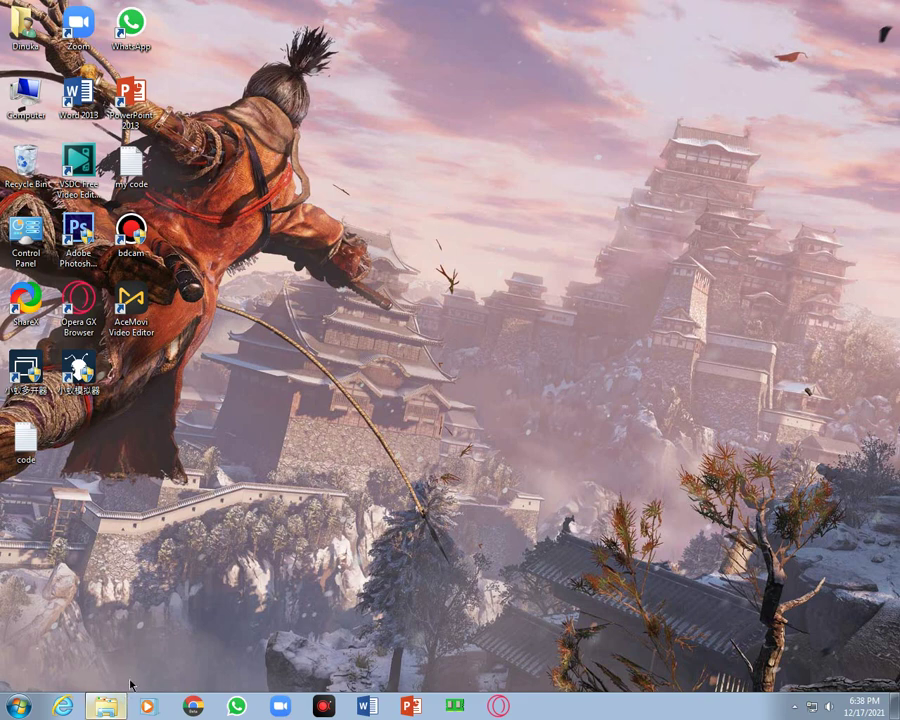
Open the PC app folder on drive F and launch the antinst_103 installer
{"action": "left_click", "coordinate": [106, 706]}
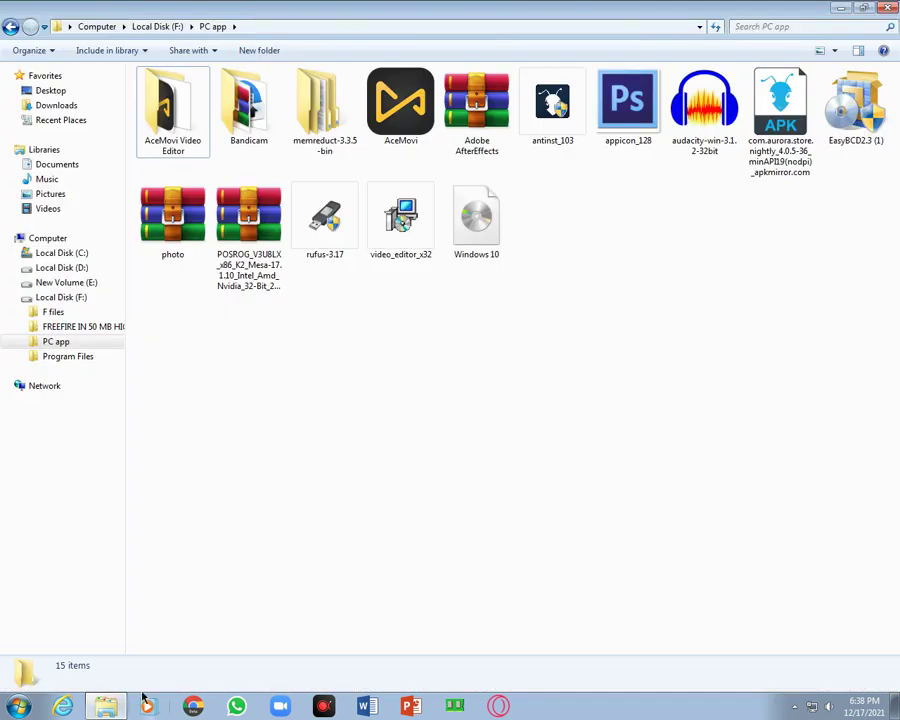
{"action": "left_click", "coordinate": [565, 135]}
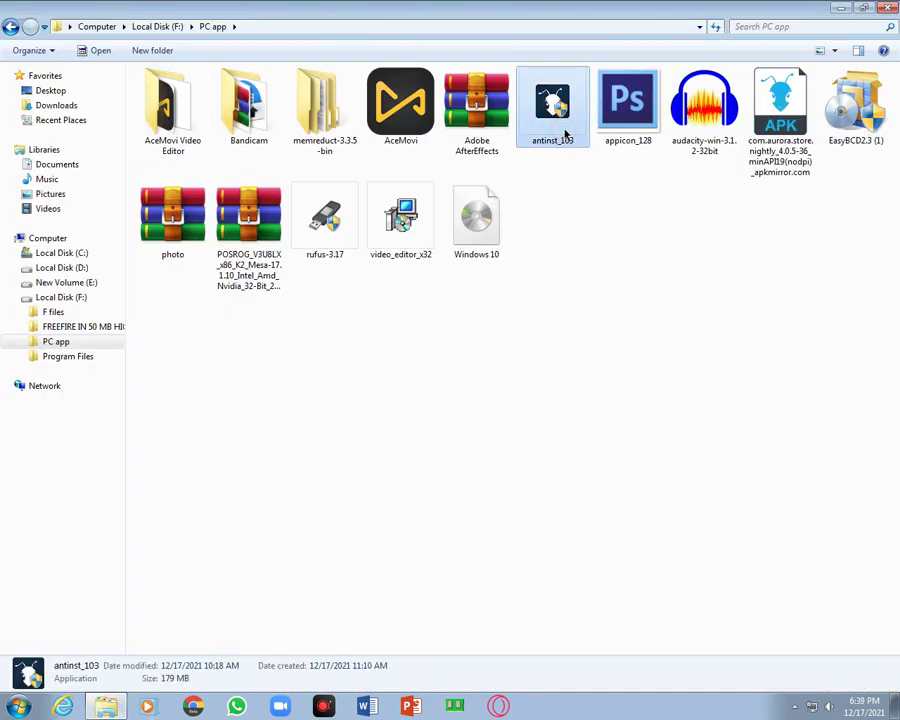
{"action": "double_click", "coordinate": [571, 114]}
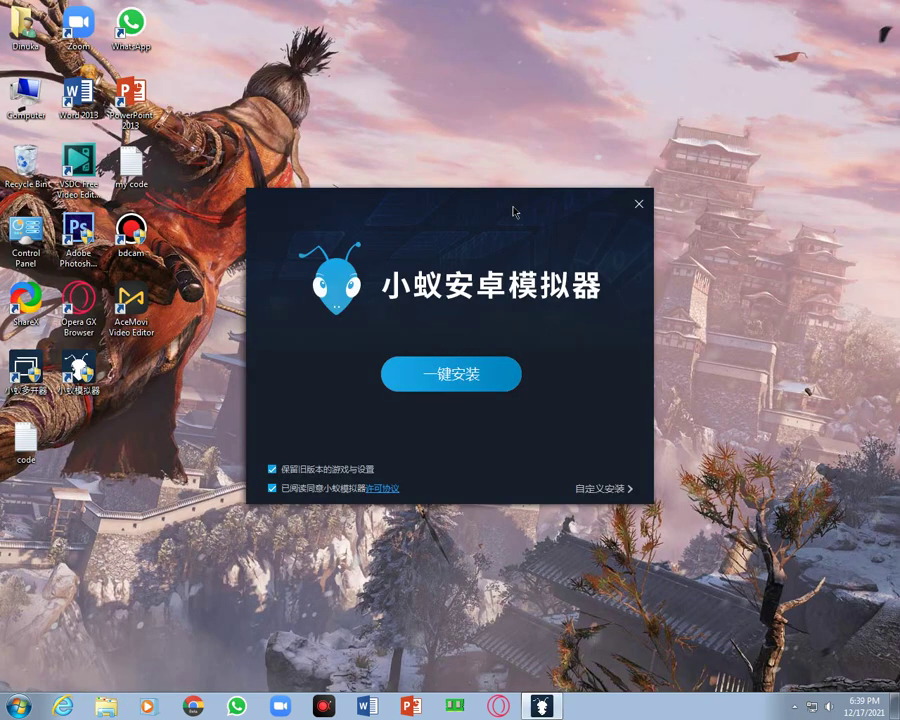
Review the emulator installer's custom install path and its folder chooser, then close the installer without installing
{"action": "left_click", "coordinate": [600, 490]}
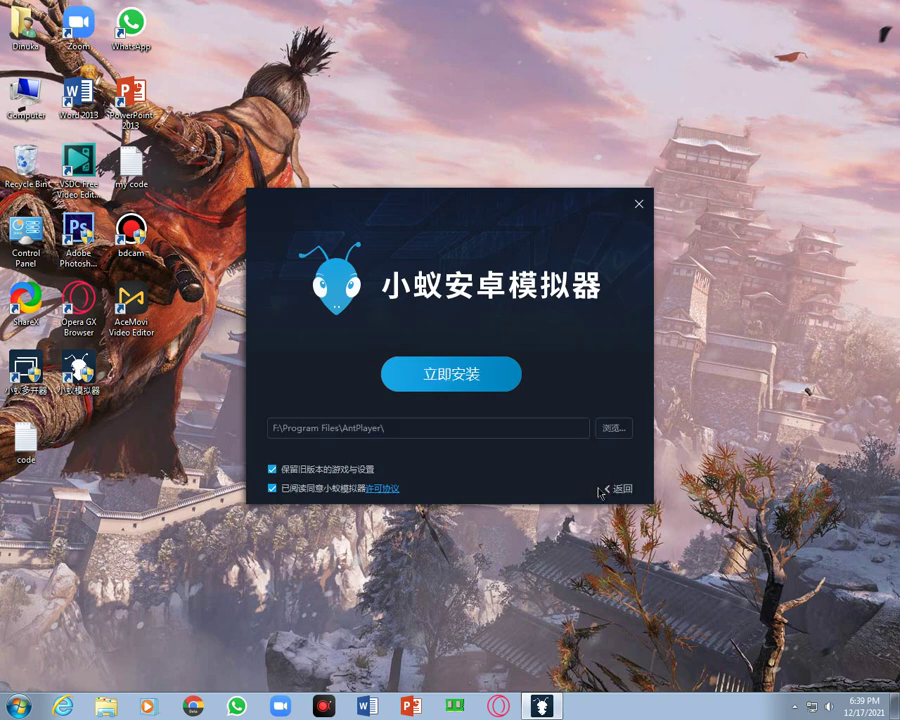
{"action": "left_click", "coordinate": [614, 428]}
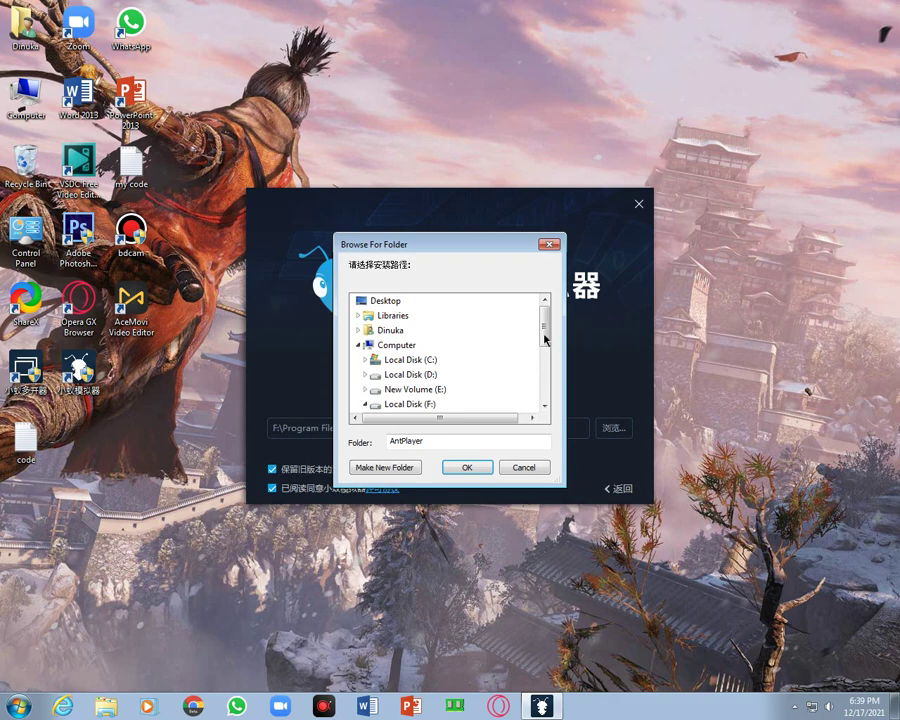
{"action": "left_click", "coordinate": [520, 467]}
{"action": "left_click", "coordinate": [612, 488]}
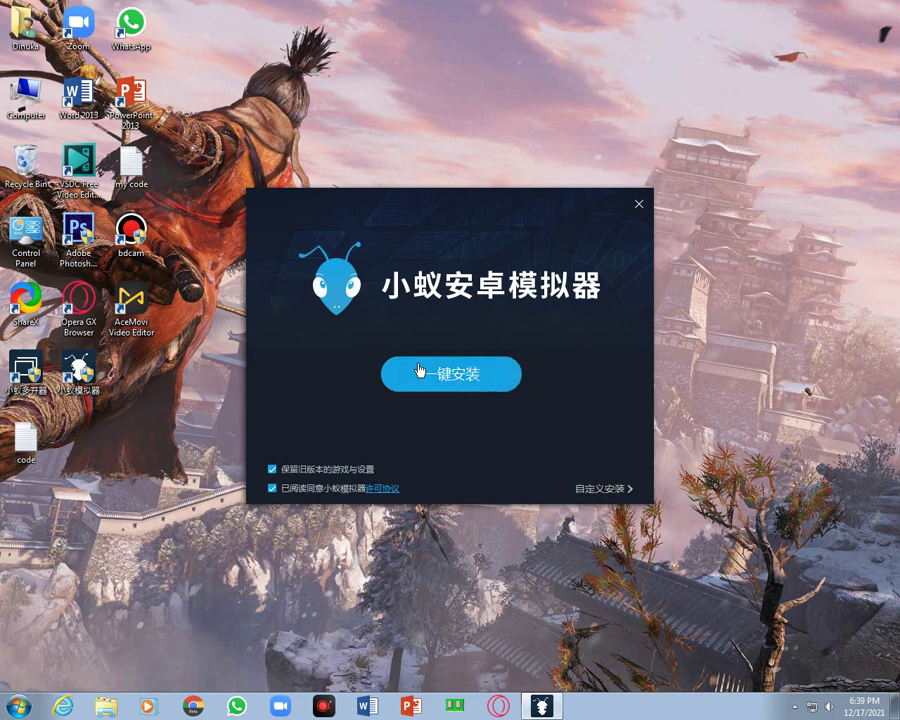
{"action": "left_click", "coordinate": [637, 212]}
{"action": "right_click", "coordinate": [639, 213]}
{"action": "left_click", "coordinate": [665, 251]}
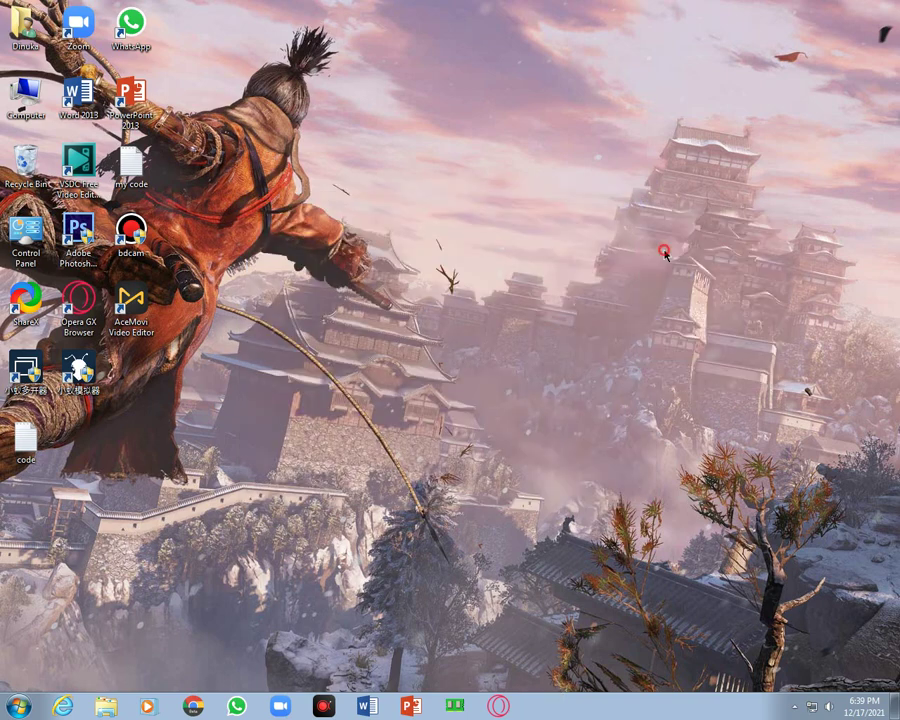
{"action": "right_click", "coordinate": [666, 250]}
{"action": "left_click", "coordinate": [693, 288]}
{"action": "right_click", "coordinate": [506, 234]}
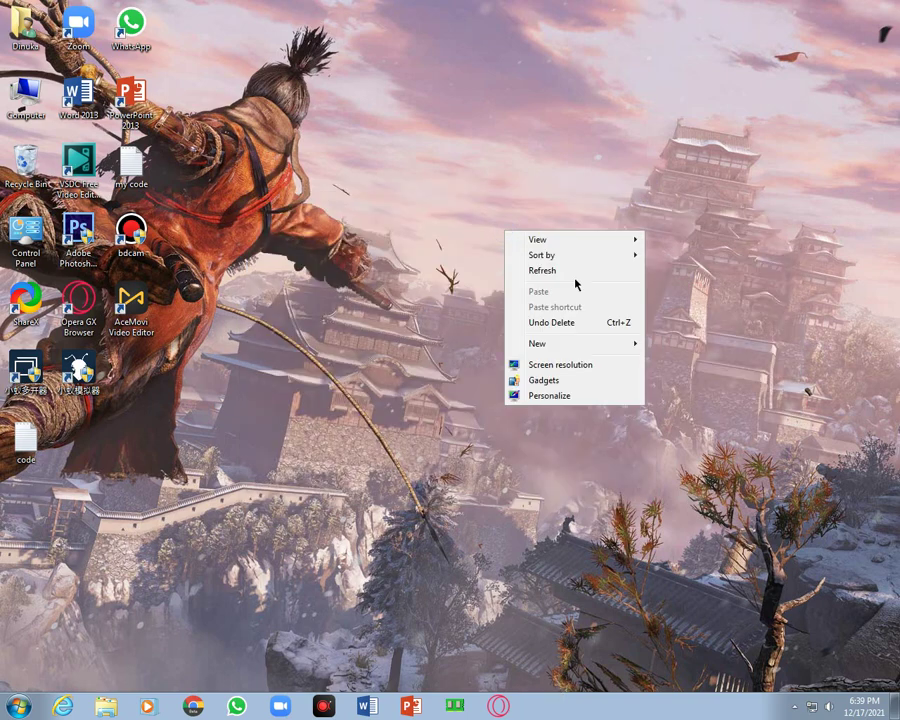
{"action": "left_click", "coordinate": [574, 272]}
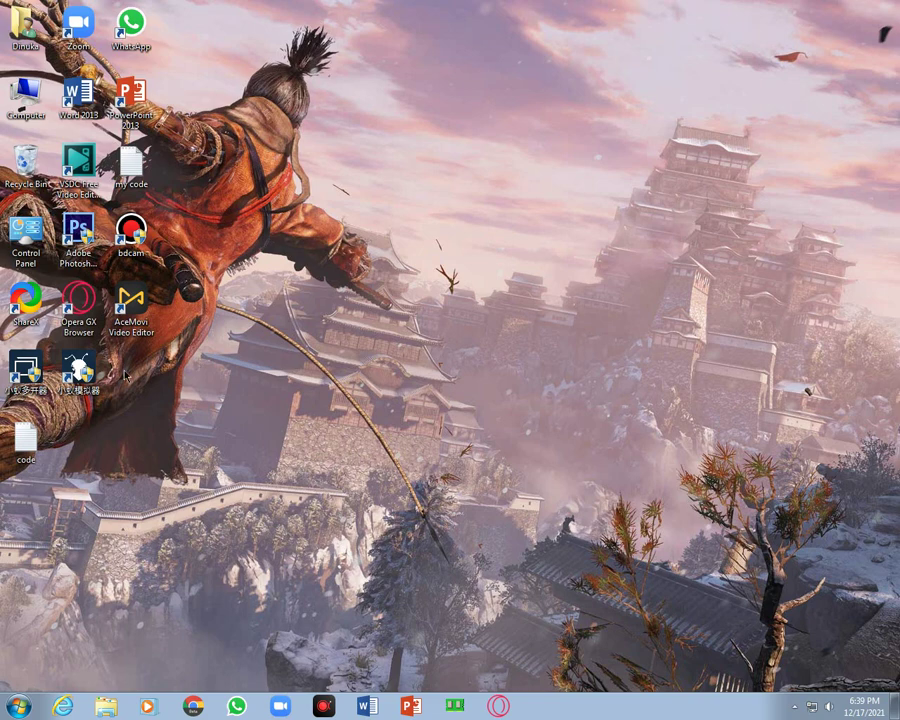
Move the 小蚁模拟器 shortcut to an empty area of the desktop and run it as administrator
{"action": "left_click_drag", "start_coordinate": [80, 372], "coordinate": [416, 192]}
{"action": "right_click", "coordinate": [502, 173]}
{"action": "left_click", "coordinate": [545, 208]}
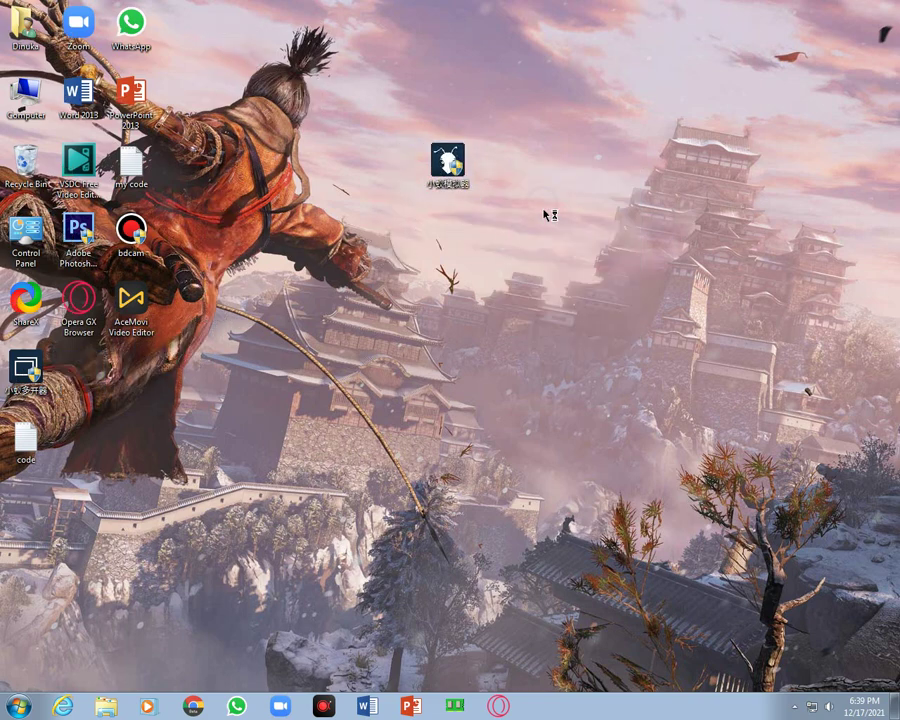
{"action": "right_click", "coordinate": [543, 204]}
{"action": "left_click", "coordinate": [540, 242]}
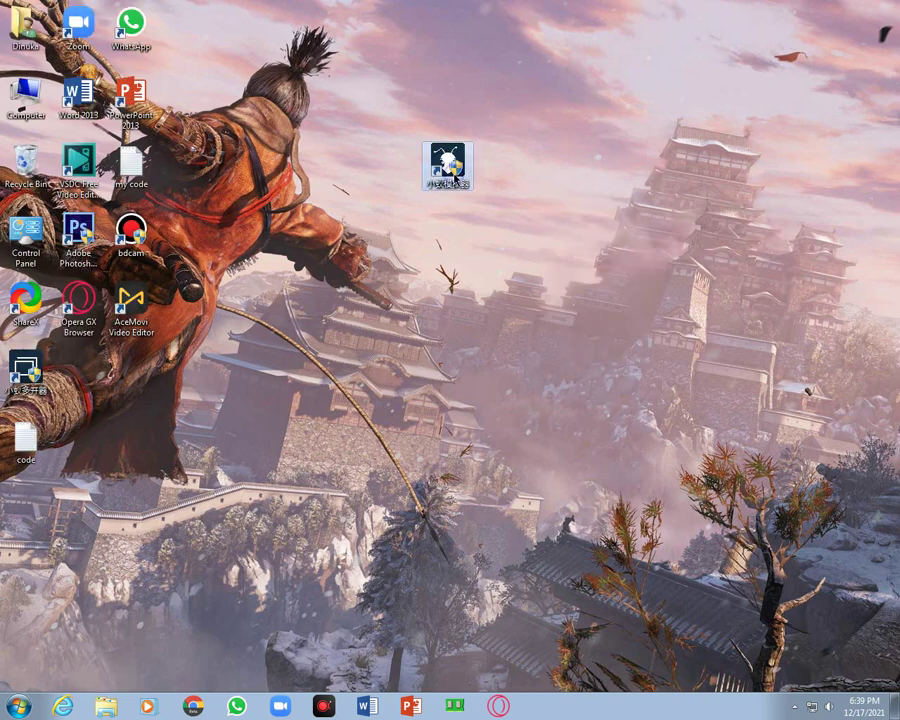
{"action": "right_click", "coordinate": [454, 177]}
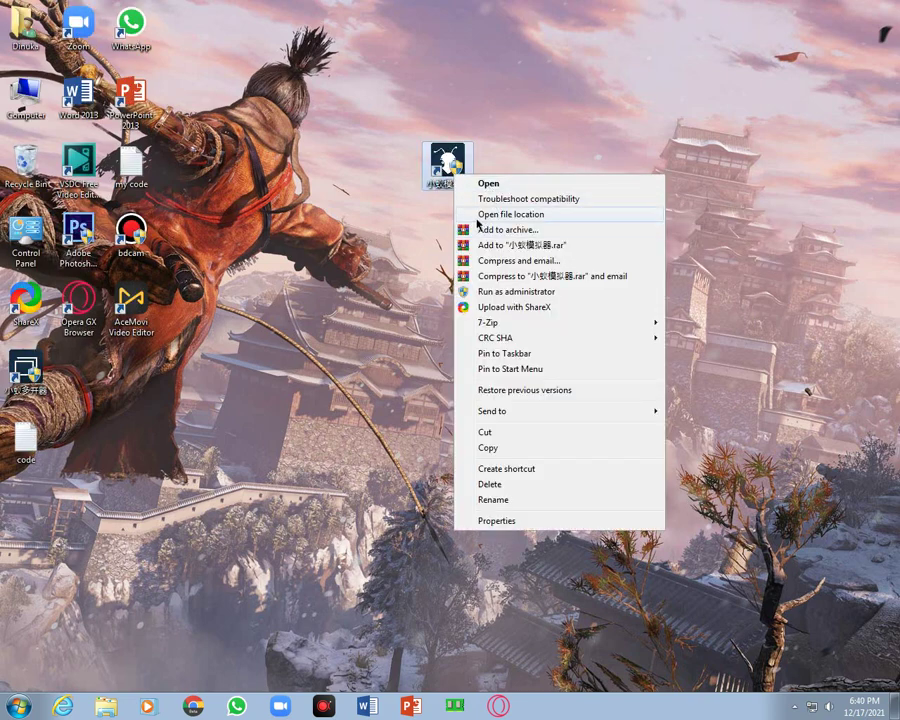
{"action": "left_click", "coordinate": [516, 293]}
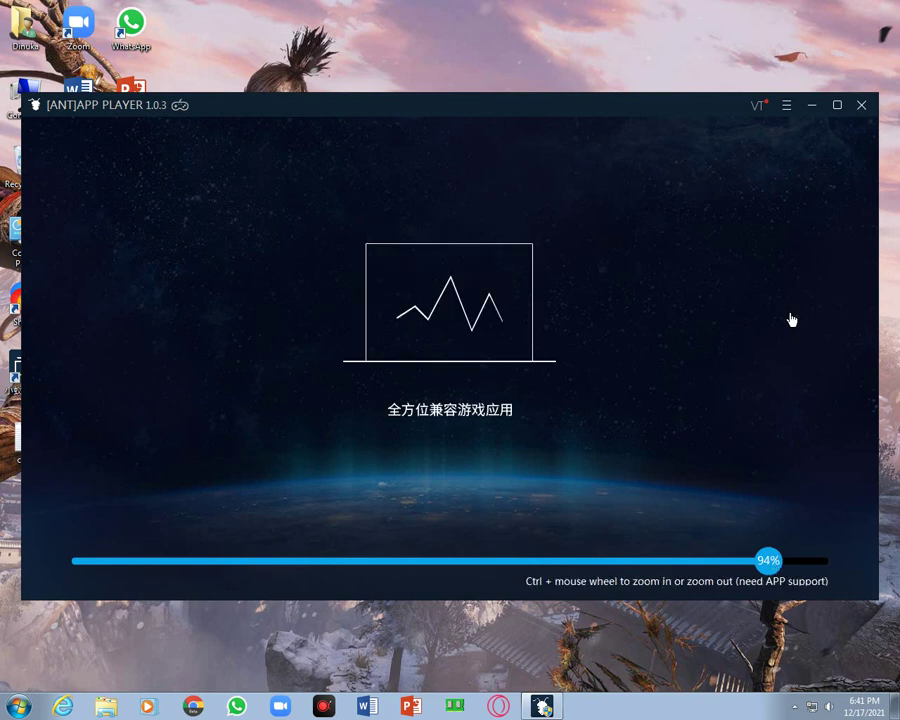
Start closing the player during loading and choose to restart it instead of exiting
{"action": "left_click", "coordinate": [862, 107]}
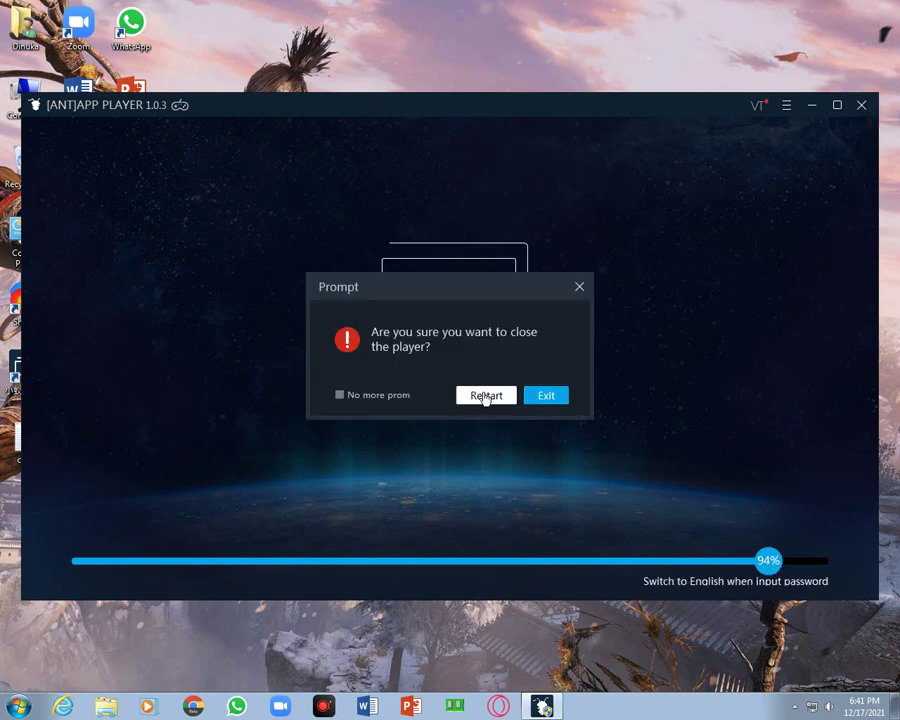
{"action": "left_click", "coordinate": [487, 396]}
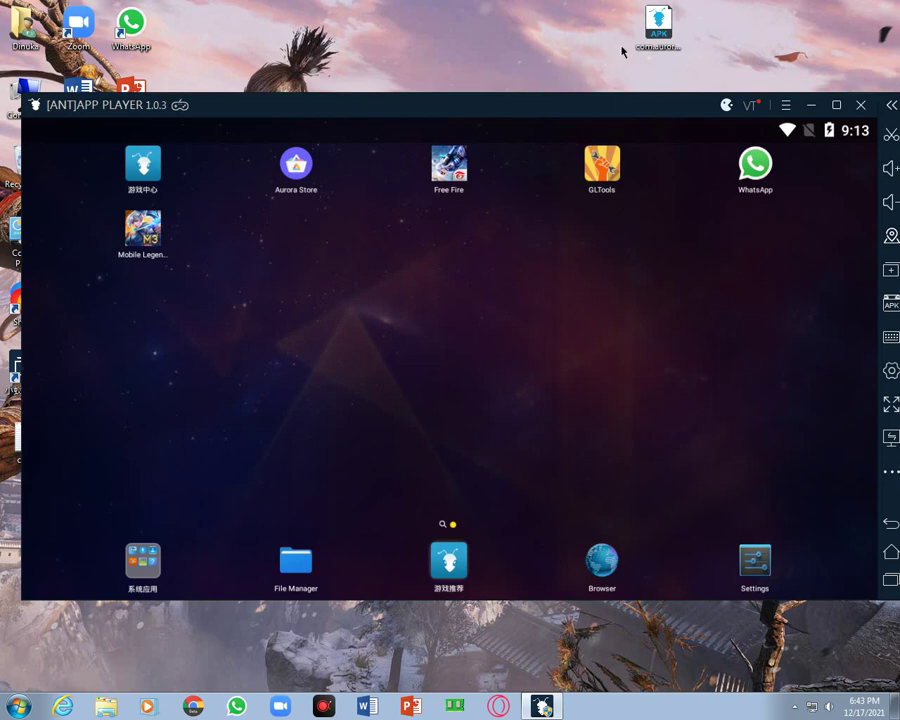
{"action": "left_click", "coordinate": [652, 28]}
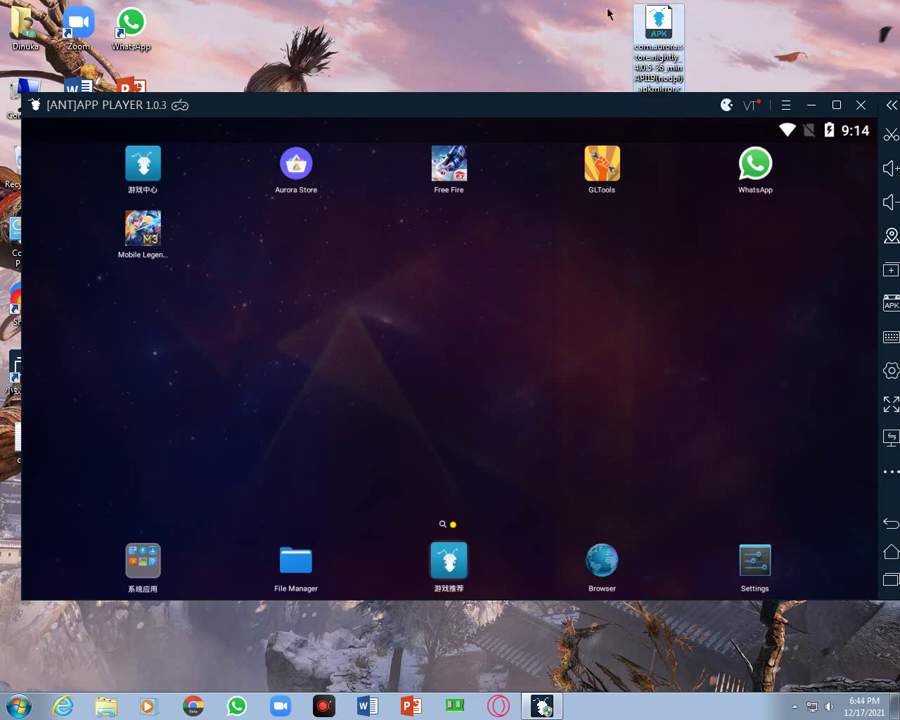
{"action": "right_click", "coordinate": [575, 22]}
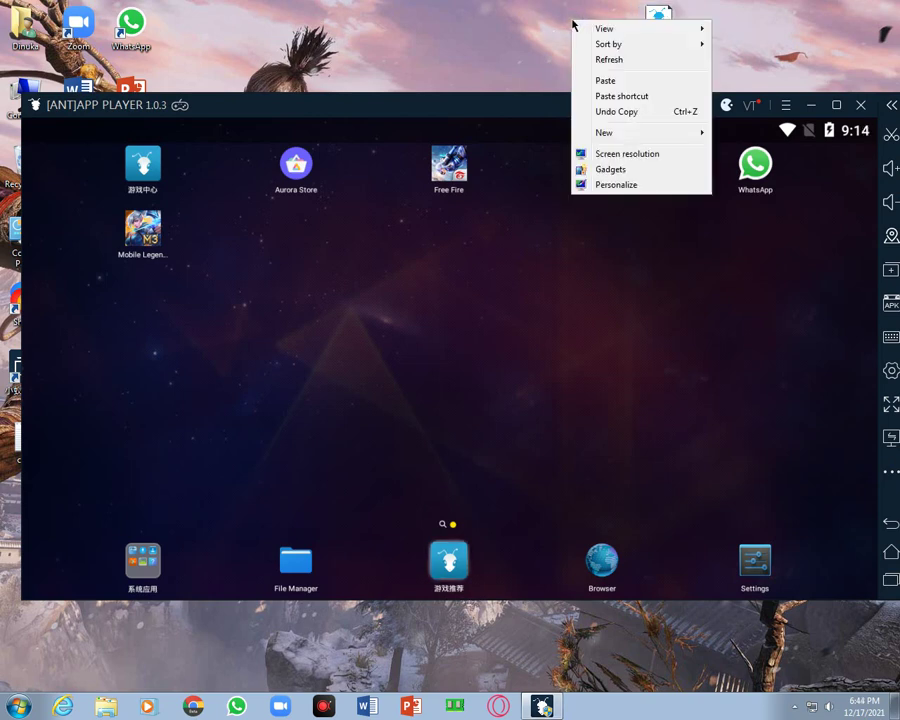
{"action": "left_click", "coordinate": [606, 60]}
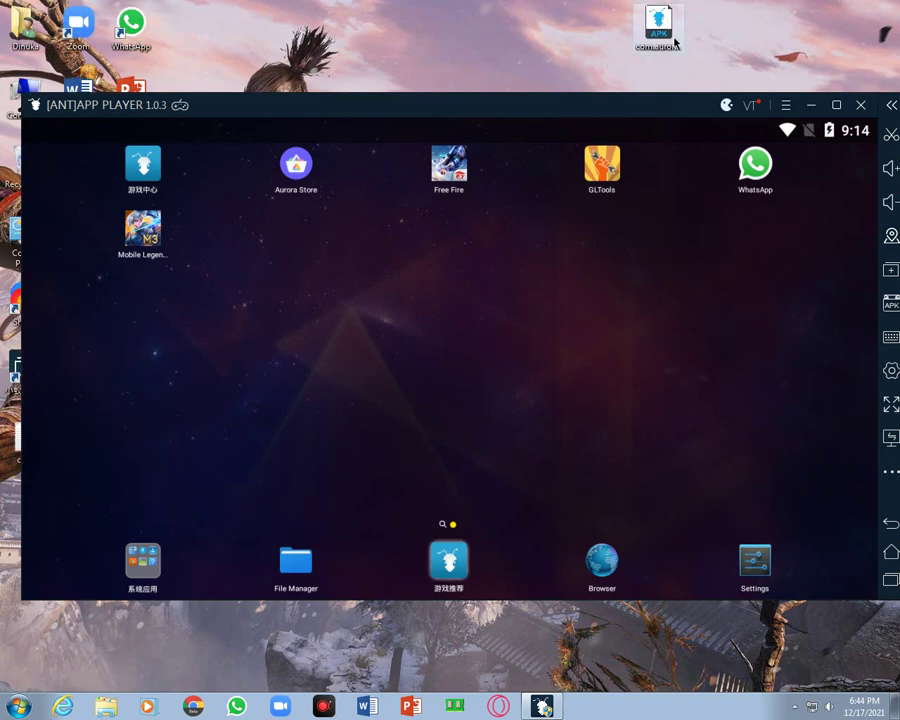
{"action": "left_click", "coordinate": [660, 32]}
{"action": "left_click_drag", "start_coordinate": [608, 54], "coordinate": [651, 37]}
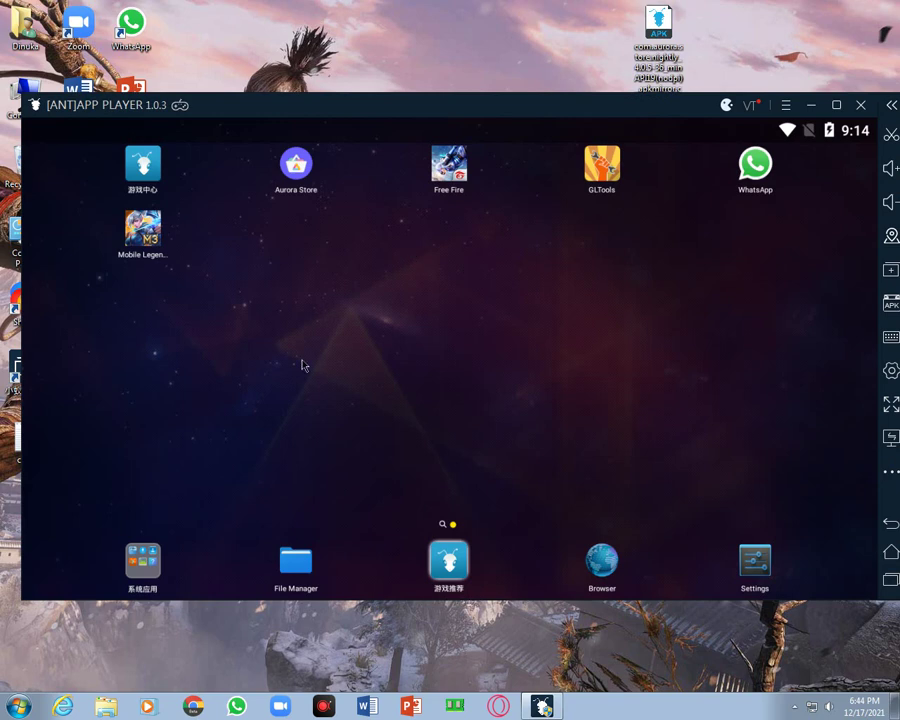
Review the player's Basic and Advanced settings, choosing 512M RAM and English as the language, and leave without saving
{"action": "left_click", "coordinate": [787, 106]}
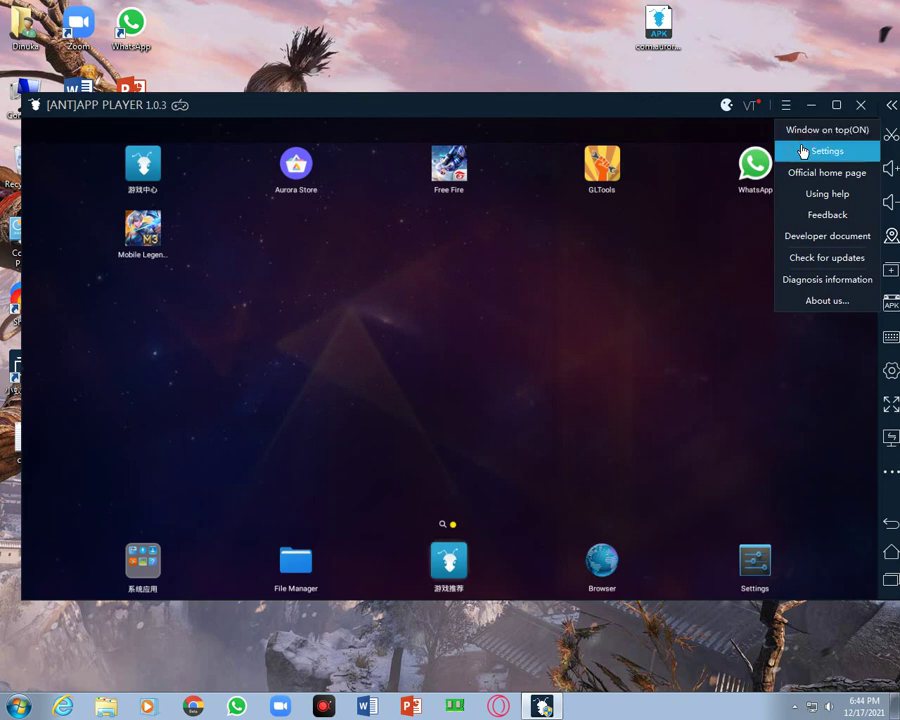
{"action": "left_click", "coordinate": [804, 152]}
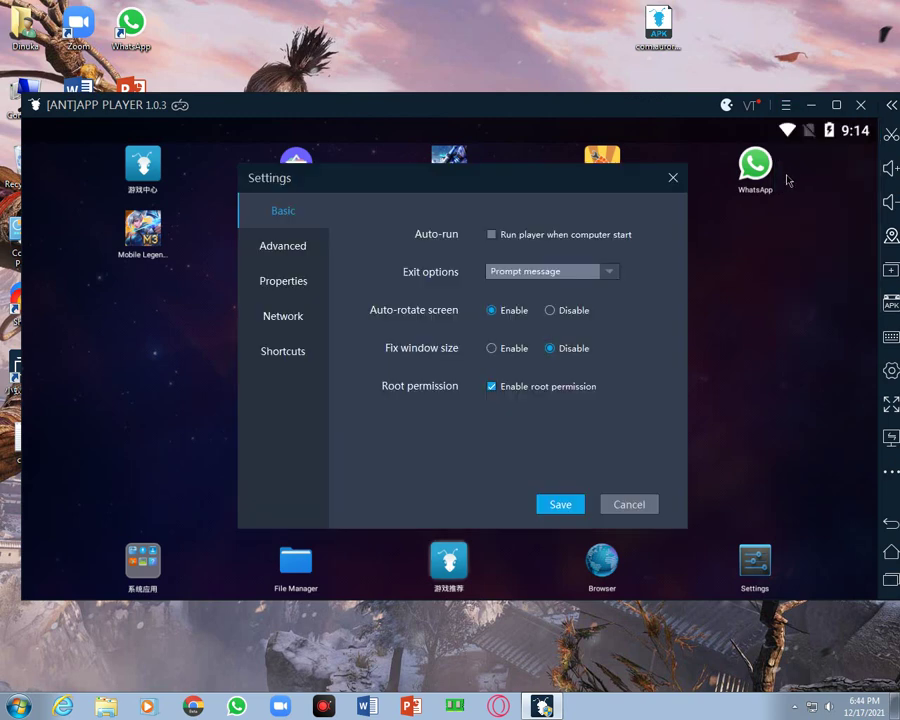
{"action": "left_click", "coordinate": [278, 250]}
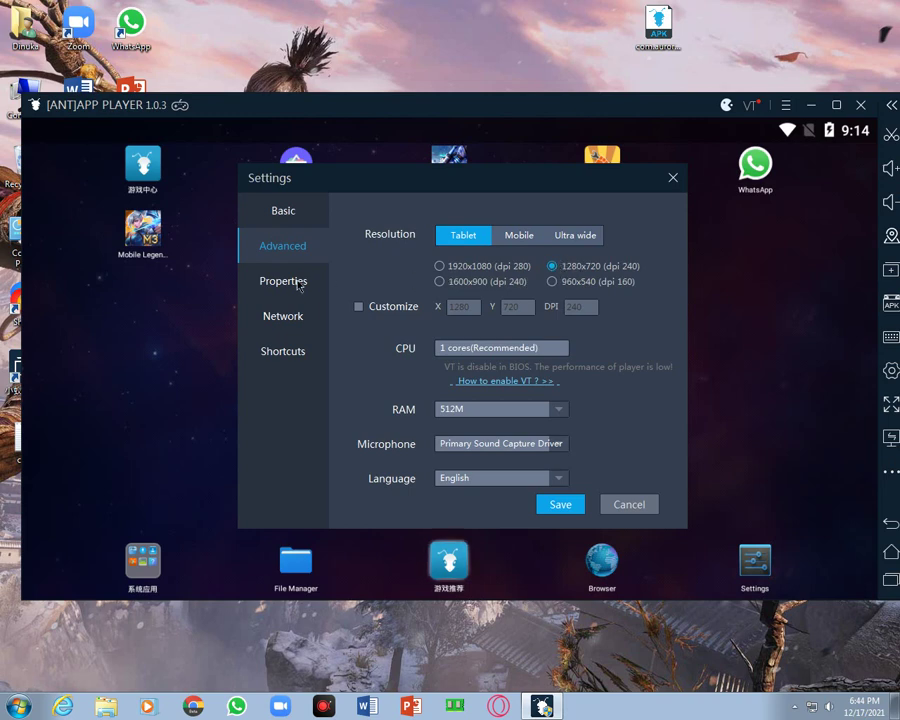
{"action": "left_click", "coordinate": [556, 410]}
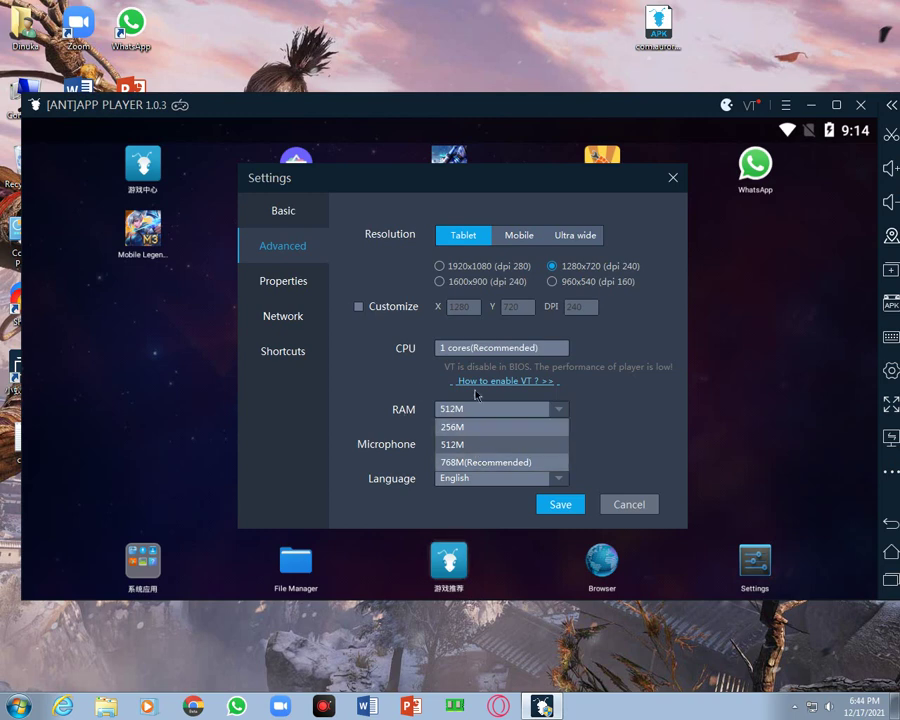
{"action": "left_click", "coordinate": [455, 444]}
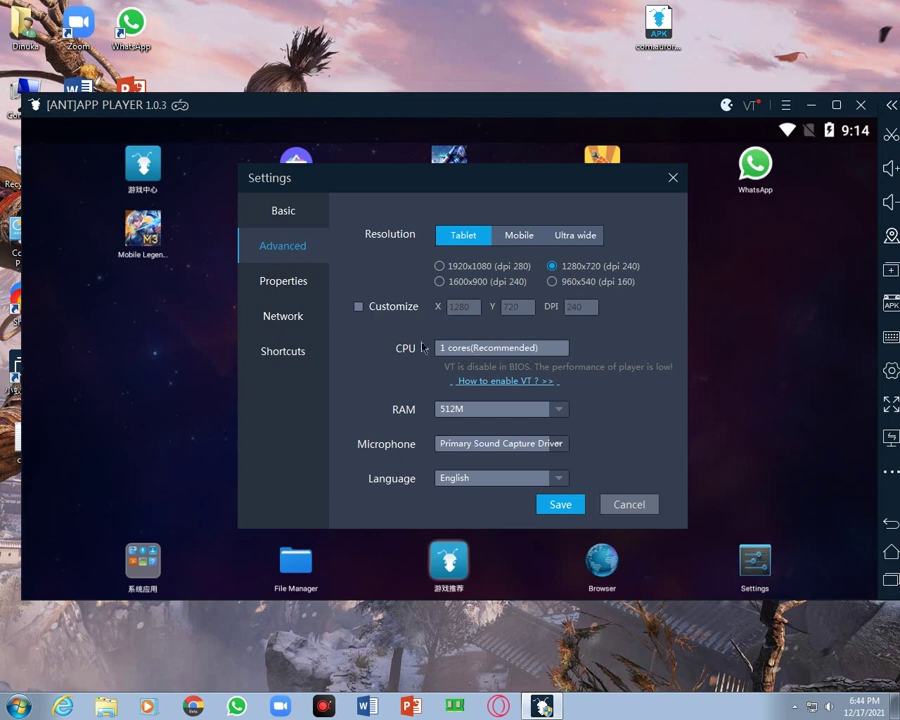
{"action": "left_click", "coordinate": [563, 481]}
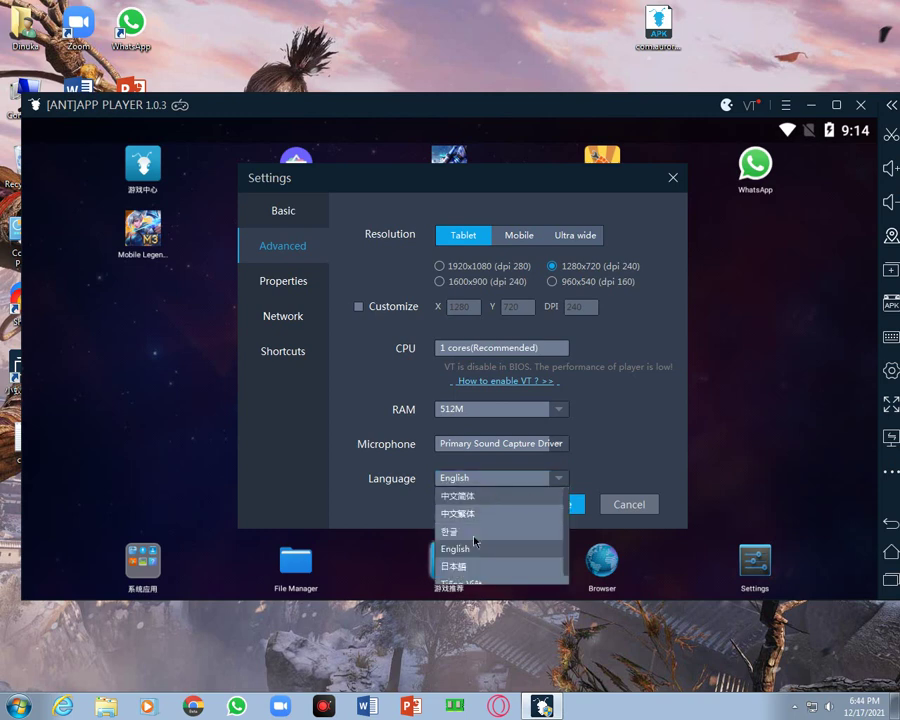
{"action": "left_click", "coordinate": [481, 551]}
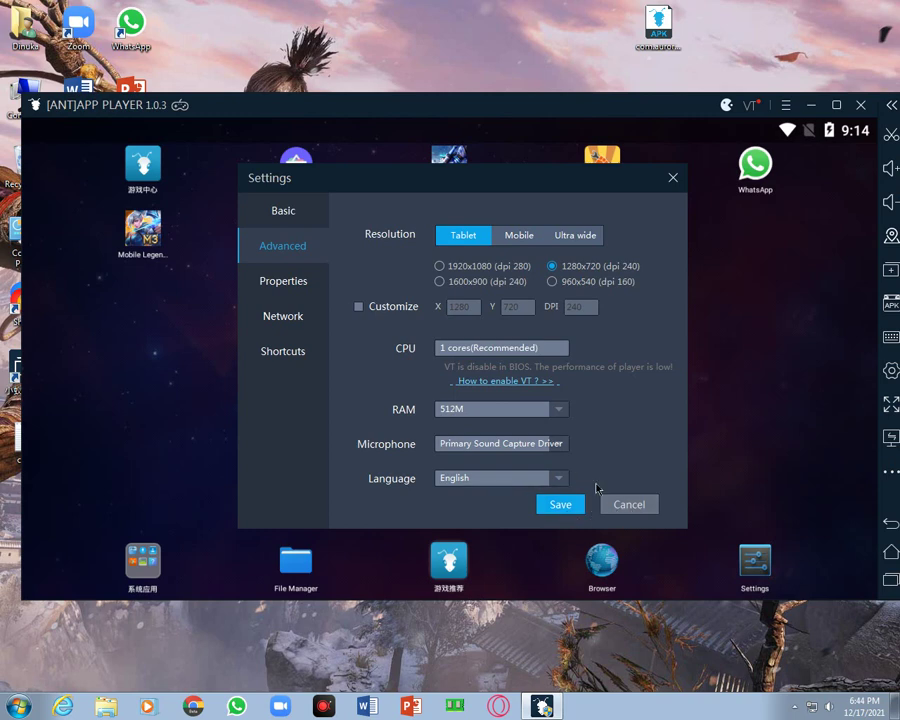
{"action": "left_click", "coordinate": [645, 507]}
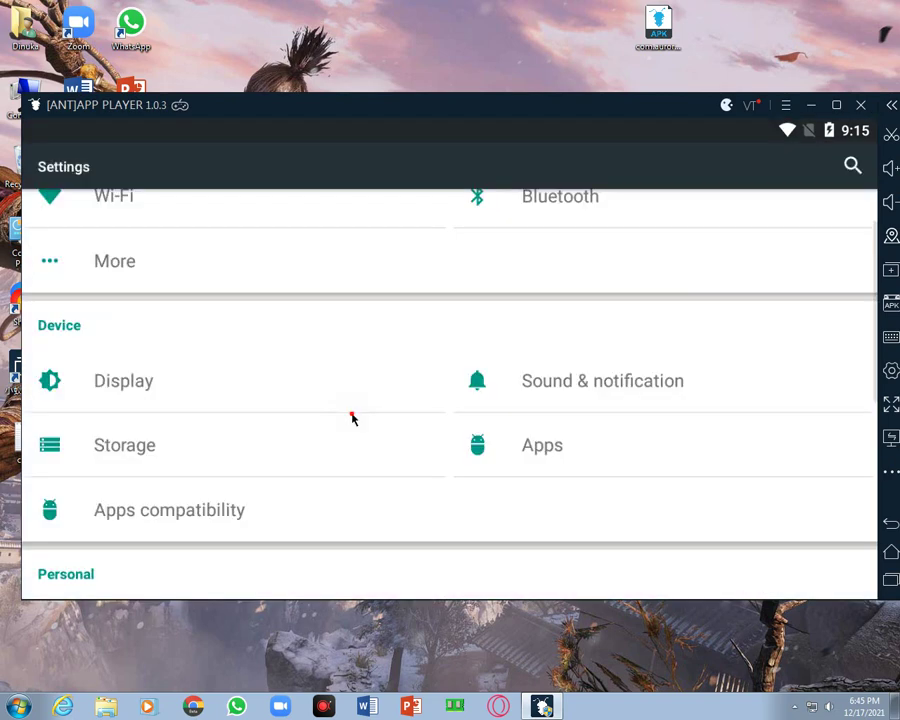
Set the Android system language to English under Language & input and return to the home screen
{"action": "scroll", "coordinate": [368, 444], "scroll_direction": "up", "scroll_amount": 2}
{"action": "scroll", "coordinate": [393, 300], "scroll_direction": "down", "scroll_amount": 3}
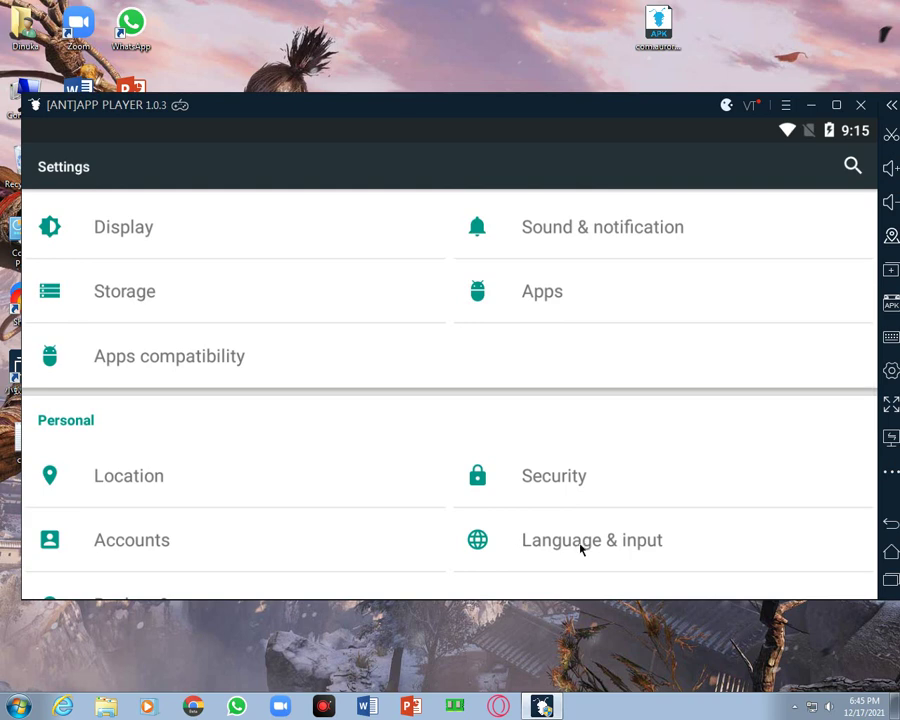
{"action": "left_click", "coordinate": [580, 548]}
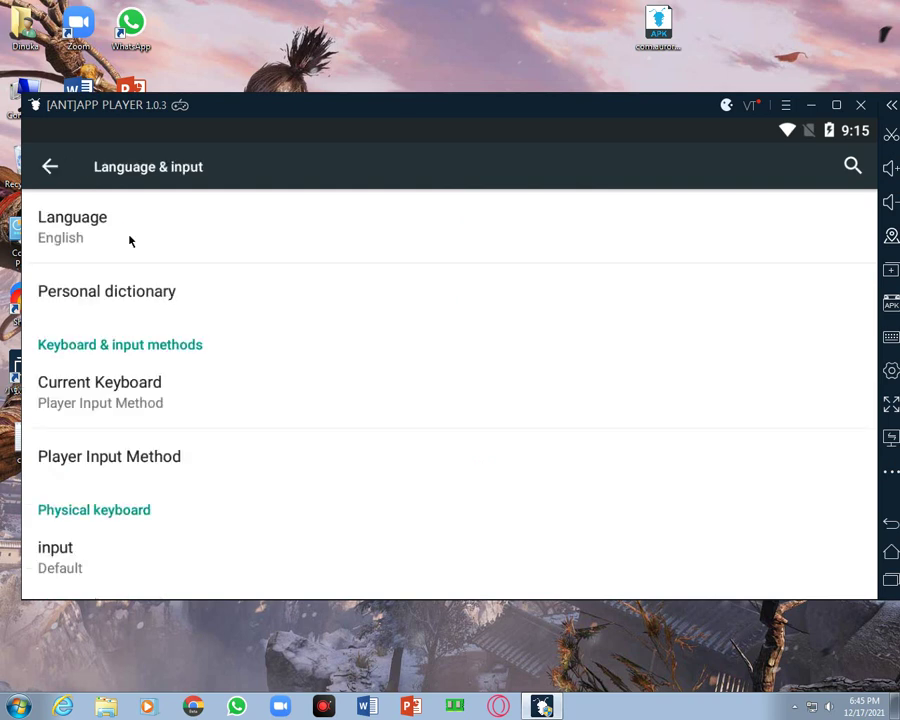
{"action": "left_click", "coordinate": [129, 240]}
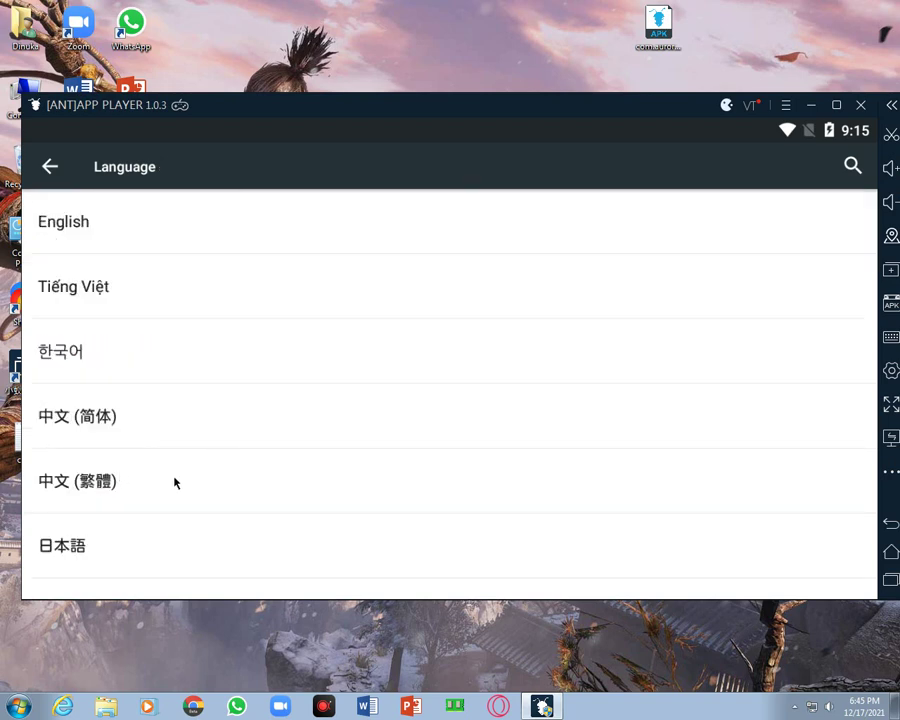
{"action": "left_click", "coordinate": [171, 238]}
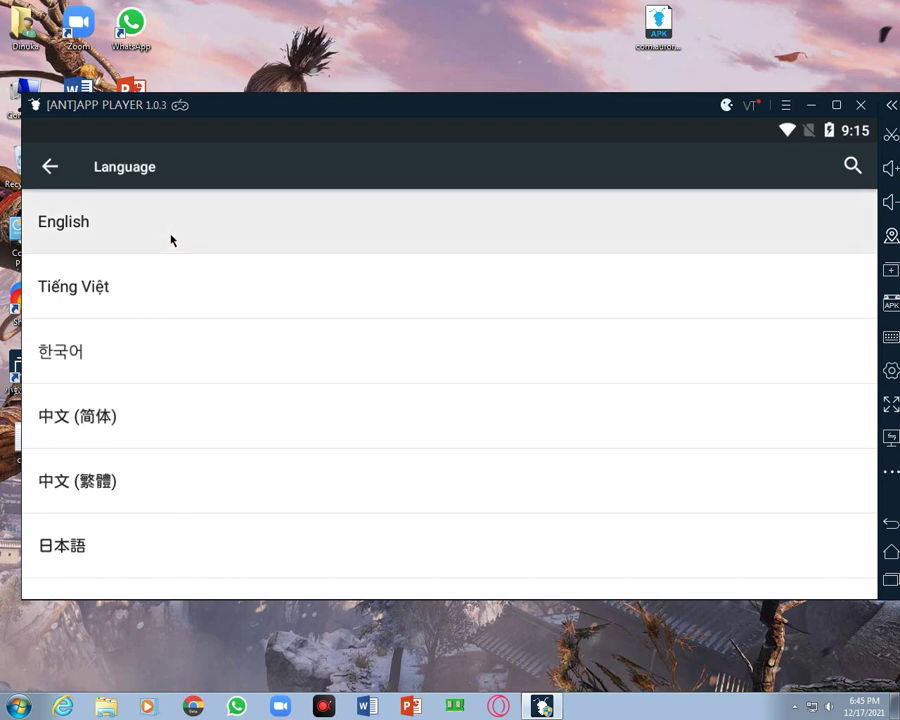
{"action": "left_click", "coordinate": [431, 301]}
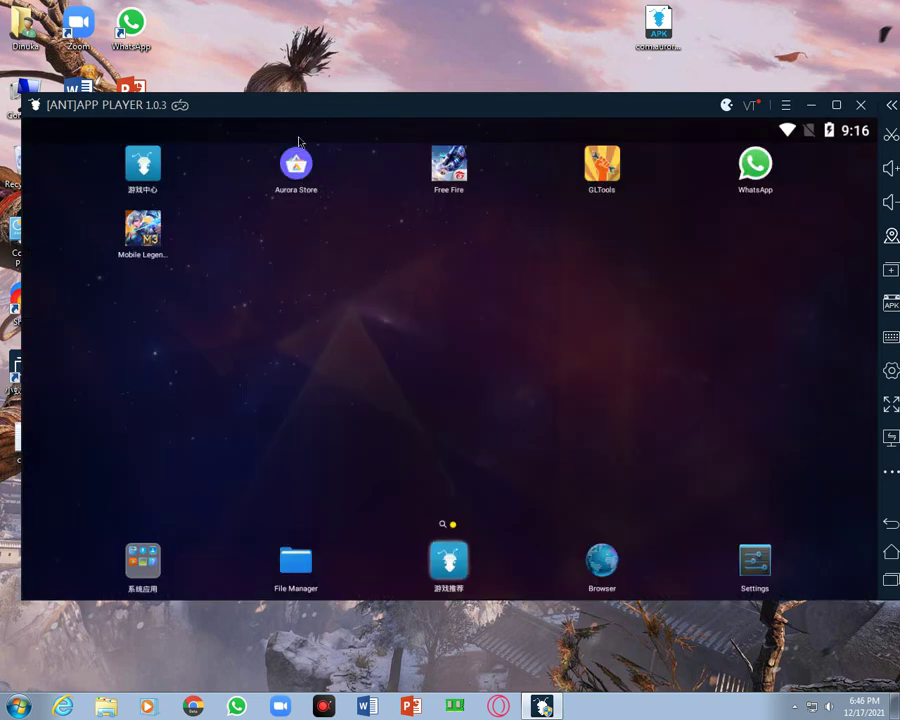
Open Aurora Store in the emulator and search its catalogue for "free fire"
{"action": "left_click", "coordinate": [296, 166]}
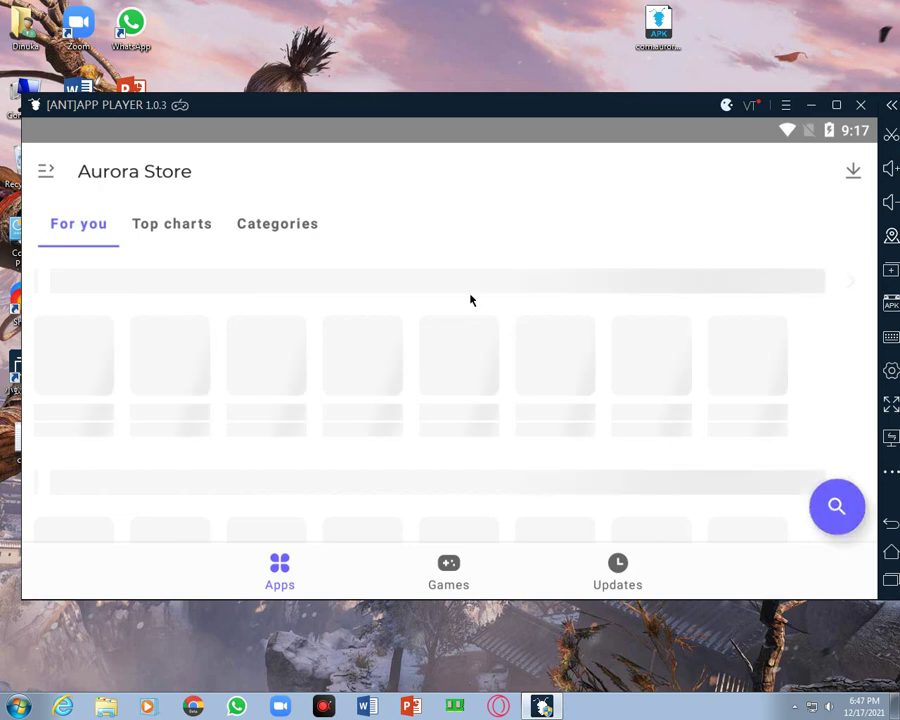
{"action": "type", "text": "11"}
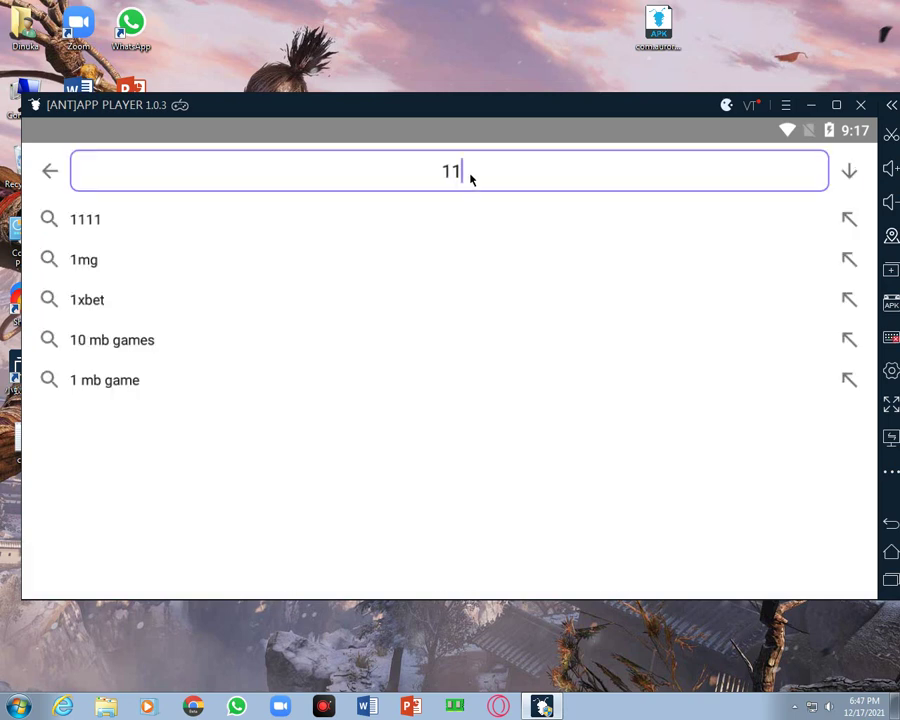
{"action": "key", "text": "BackSpace"}
{"action": "key", "text": "BackSpace"}
{"action": "type", "text": "free "}
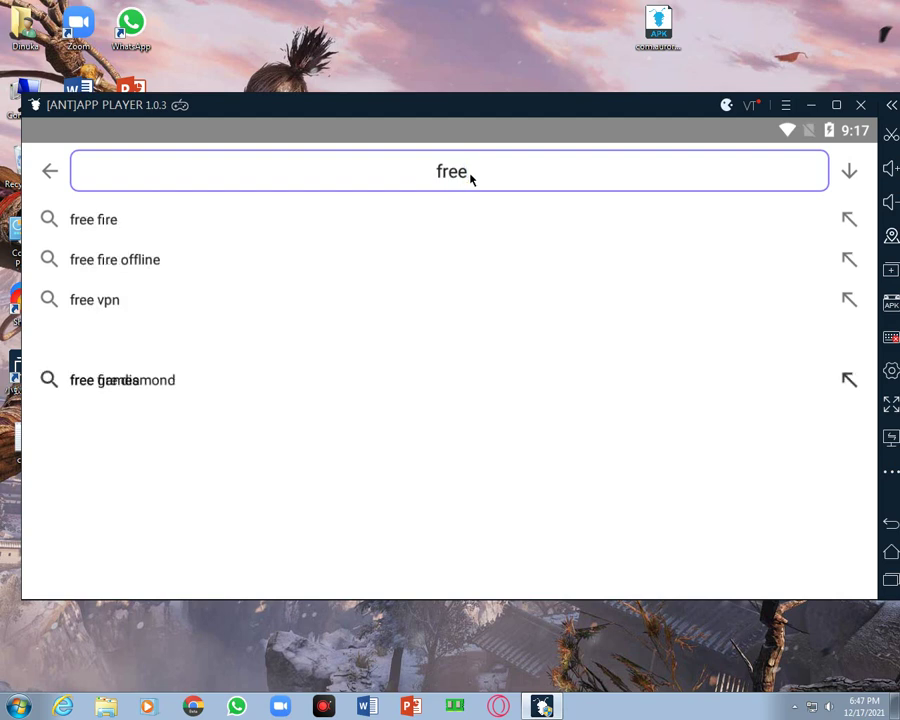
{"action": "type", "text": "f"}
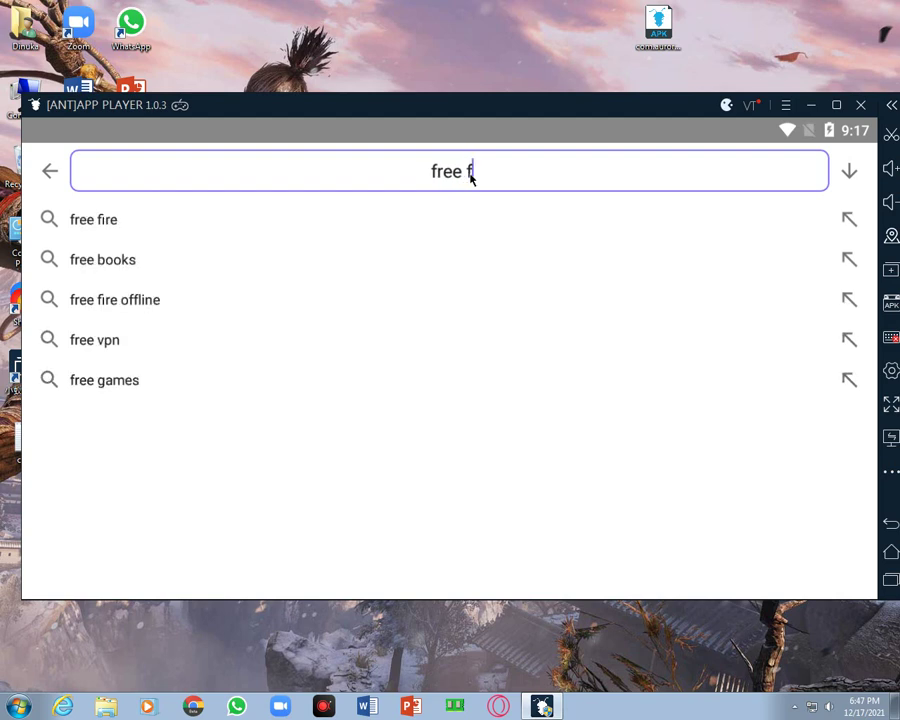
{"action": "type", "text": "ire"}
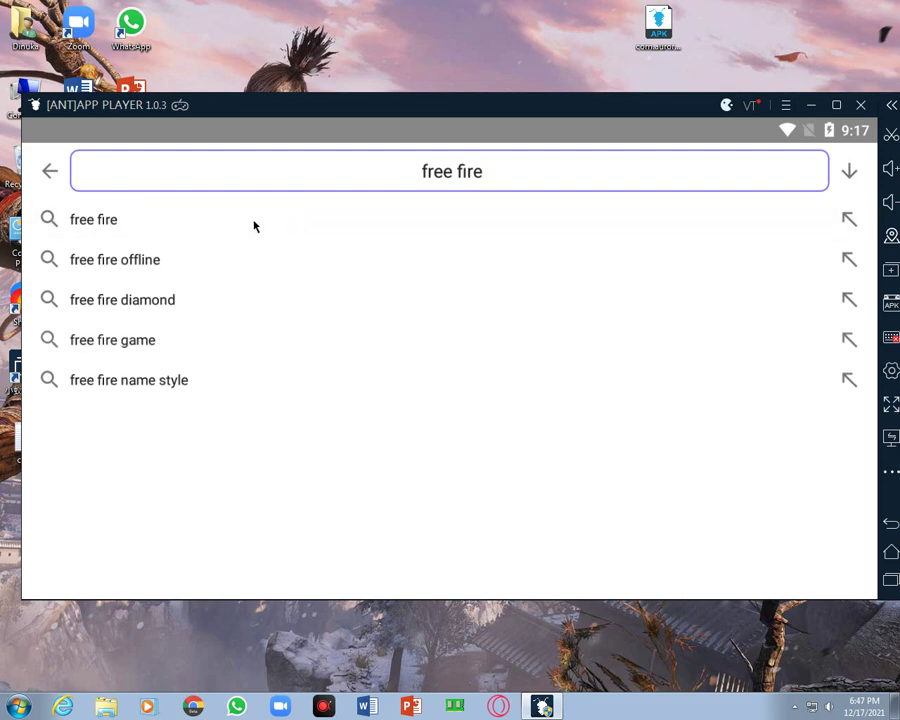
{"action": "type", "text": "1"}
{"action": "key", "text": "Return"}
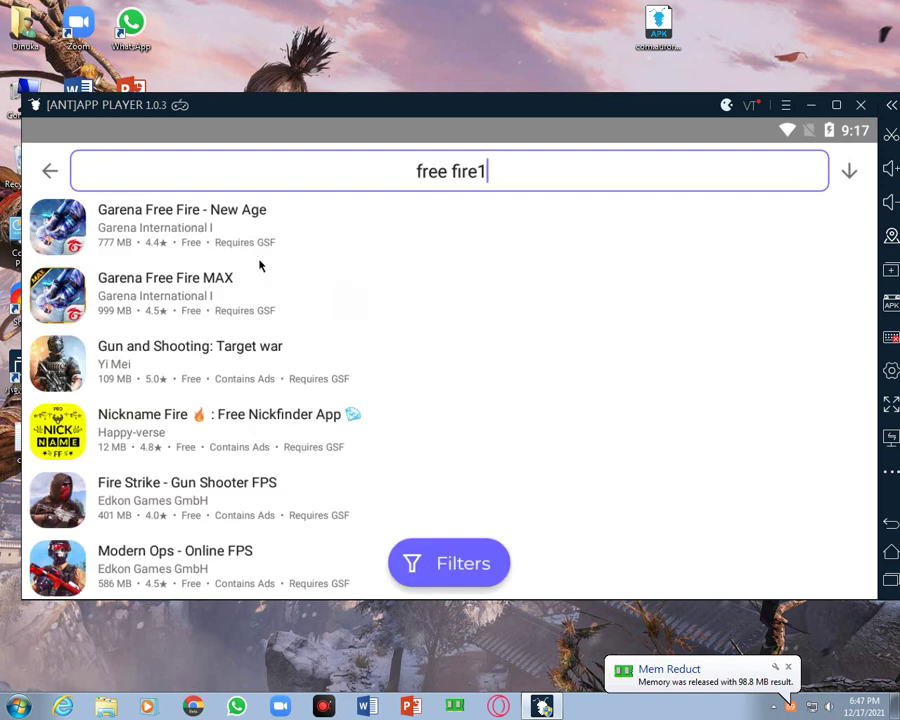
Open the Garena Free Fire - New Age listing from the search results and review its changelog and app description
{"action": "left_click", "coordinate": [185, 243]}
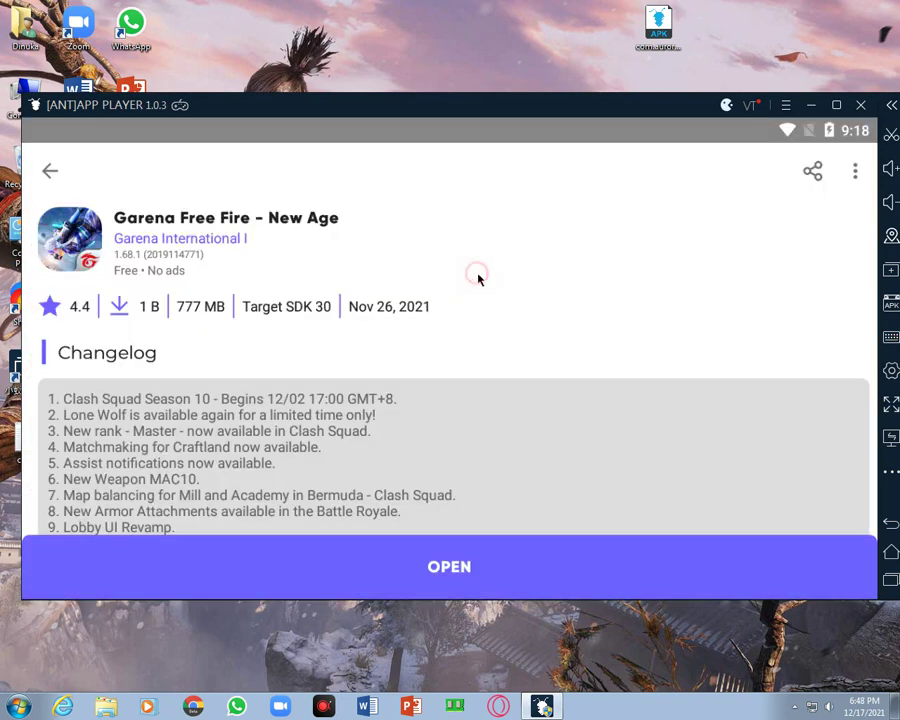
{"action": "scroll", "coordinate": [404, 434], "scroll_direction": "down", "scroll_amount": 5}
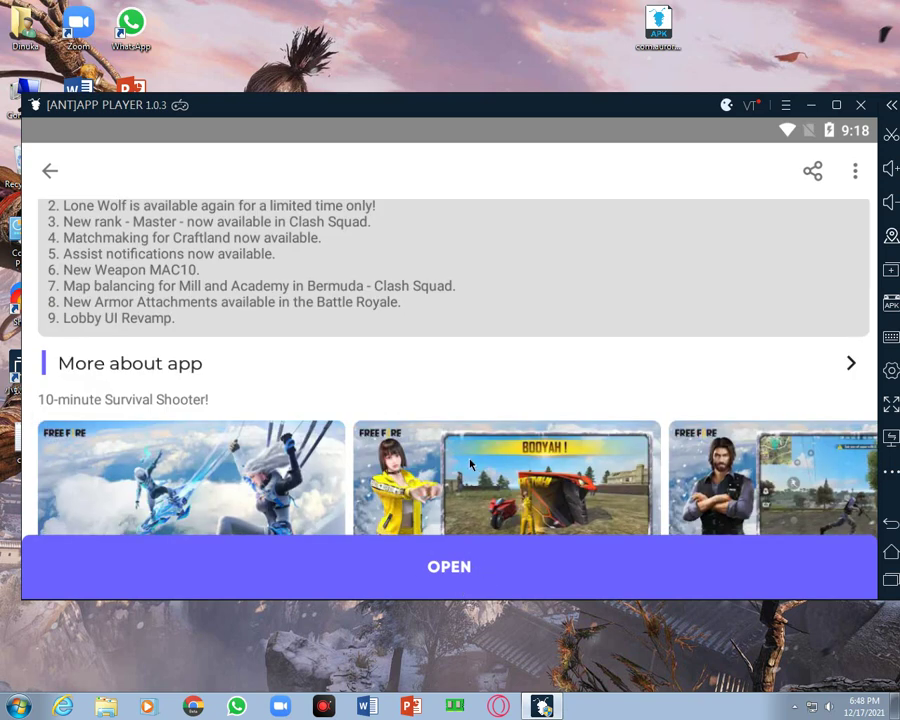
{"action": "scroll", "coordinate": [470, 463], "scroll_direction": "up", "scroll_amount": 2}
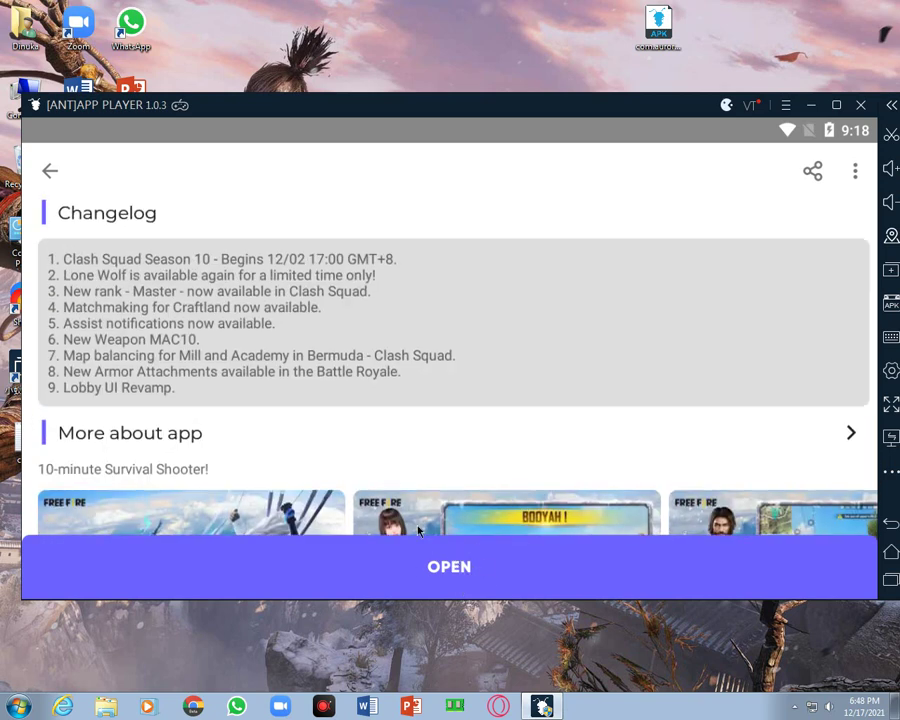